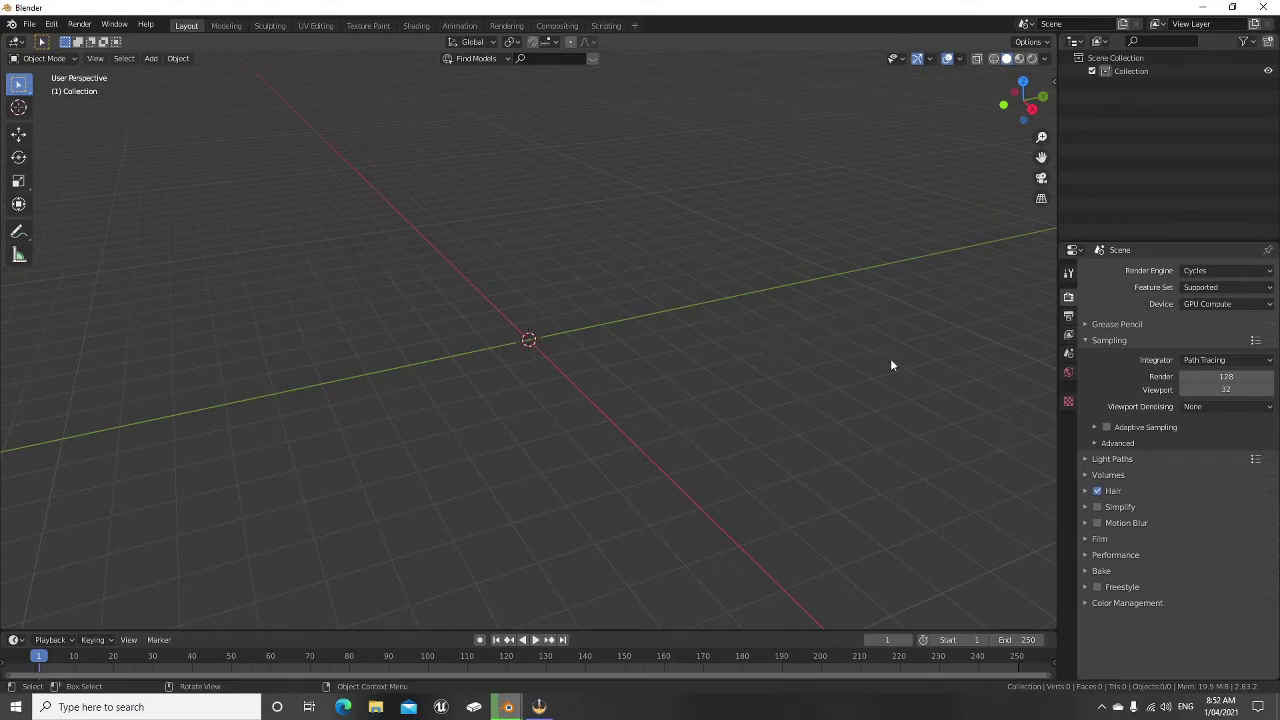
Expand the Film panel and enable Transparent for a transparent render background.
{"action": "left_click", "coordinate": [1096, 539]}
{"action": "scroll", "coordinate": [1219, 523], "scroll_direction": "down", "scroll_amount": 2}
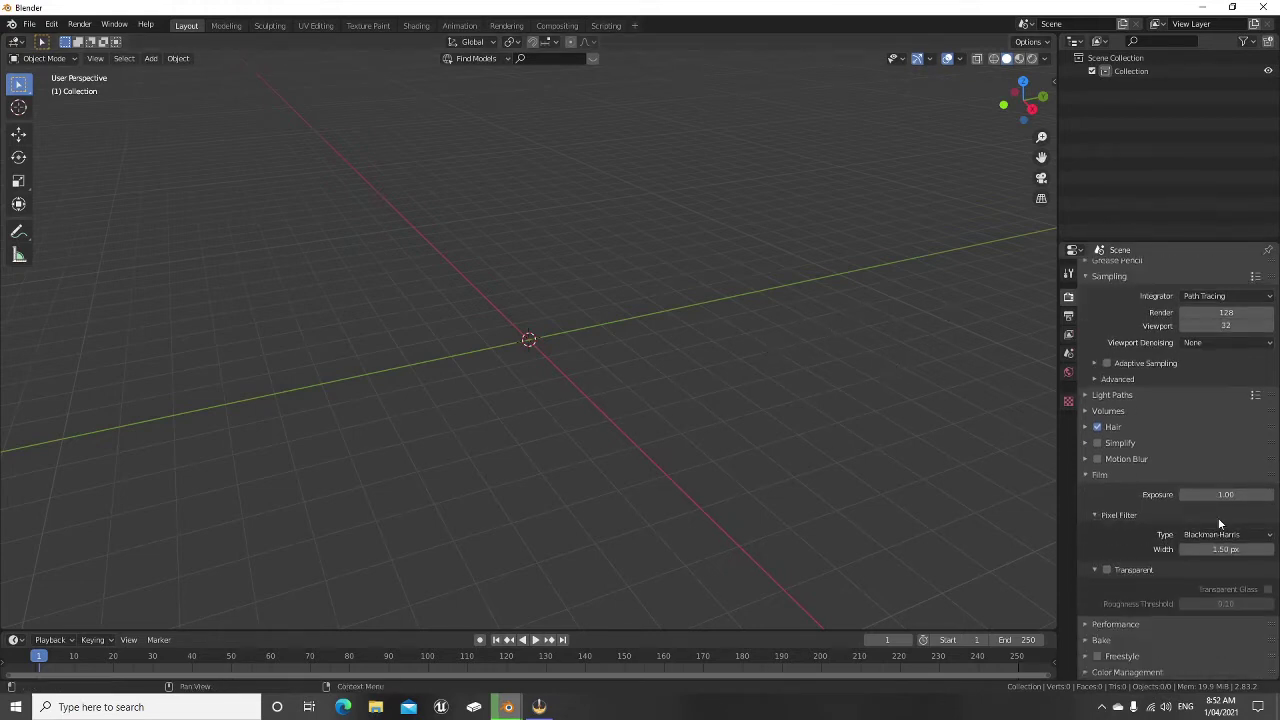
{"action": "left_click", "coordinate": [1107, 570]}
{"action": "scroll", "coordinate": [1118, 500], "scroll_direction": "up", "scroll_amount": 3}
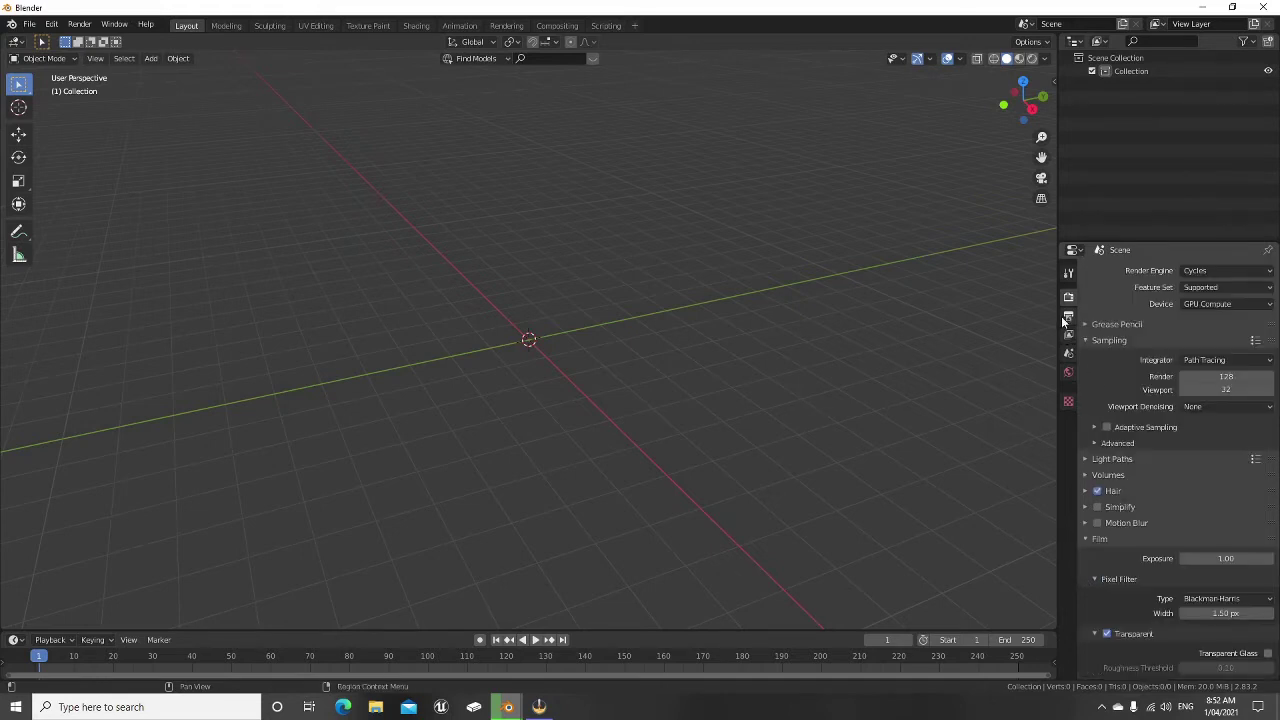
Show the Output Properties (1920×1080, 24 fps, RGBA PNG), then open the Render and Editor Type menus.
{"action": "left_click", "coordinate": [1067, 316]}
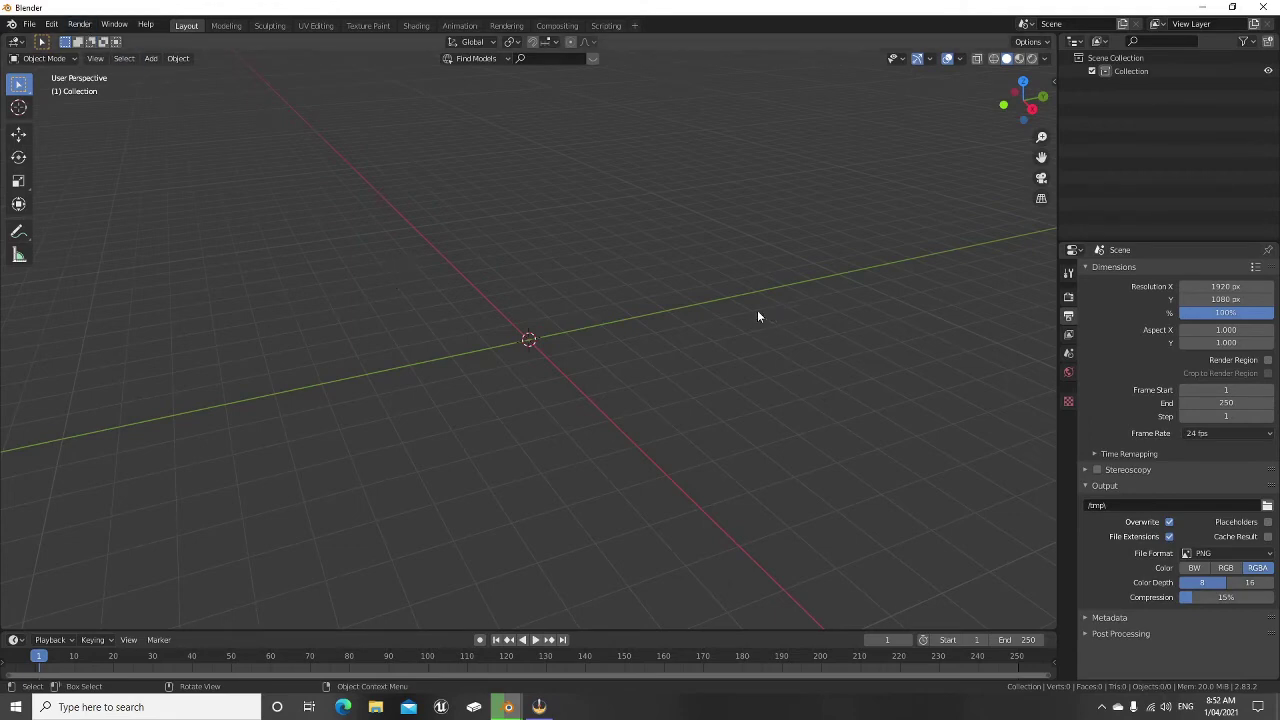
{"action": "left_click", "coordinate": [79, 24]}
{"action": "left_click", "coordinate": [18, 44]}
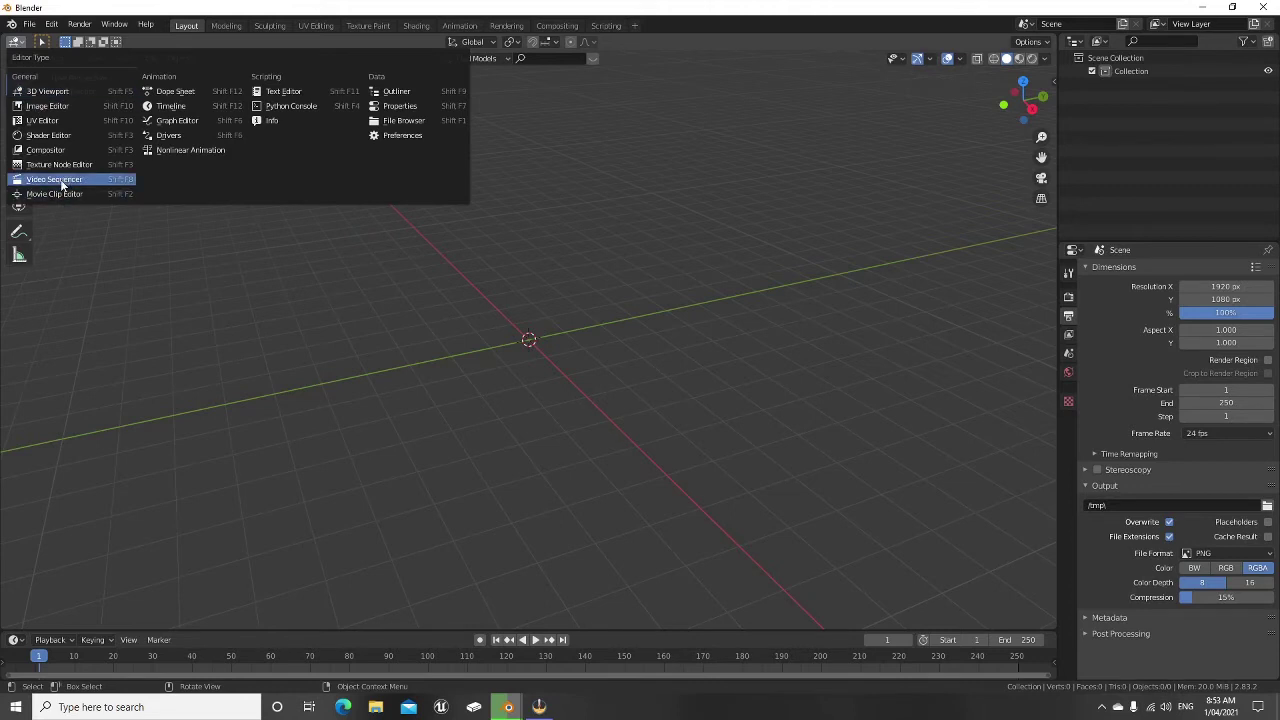
Replace the 3D viewport with an empty Video Sequencer and open its Add menu.
{"action": "left_click", "coordinate": [14, 45]}
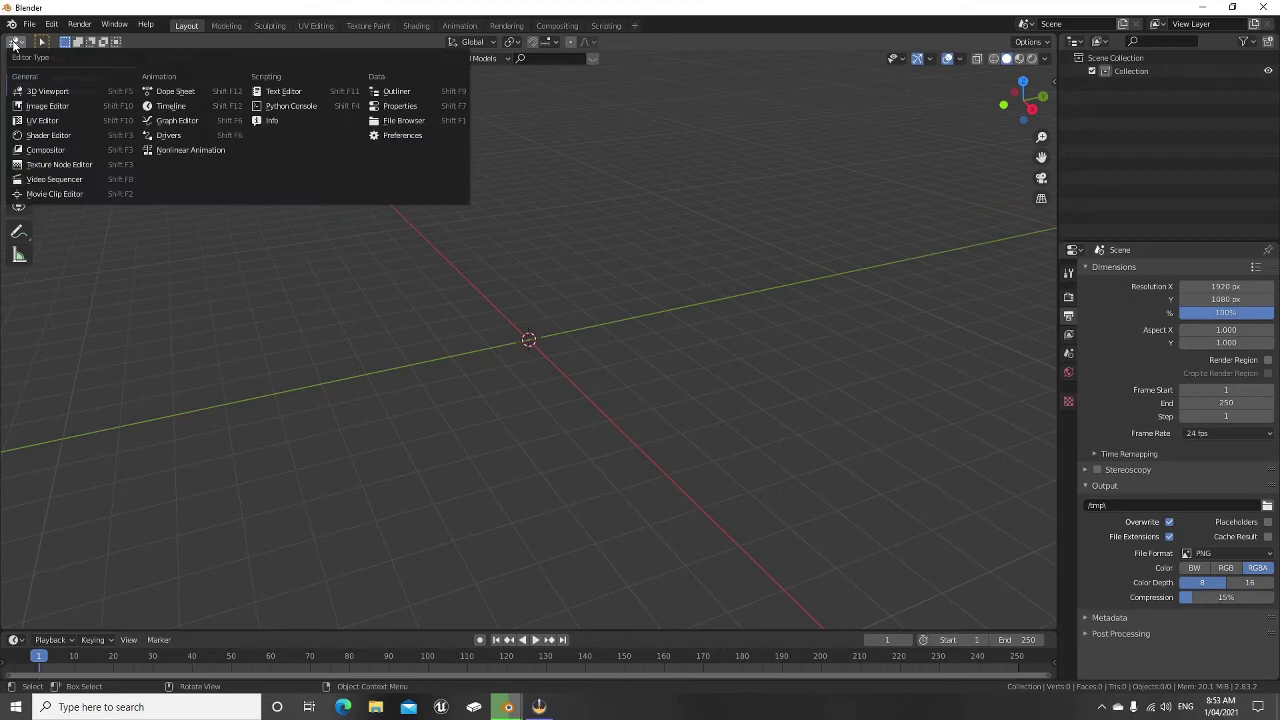
{"action": "left_click", "coordinate": [55, 181]}
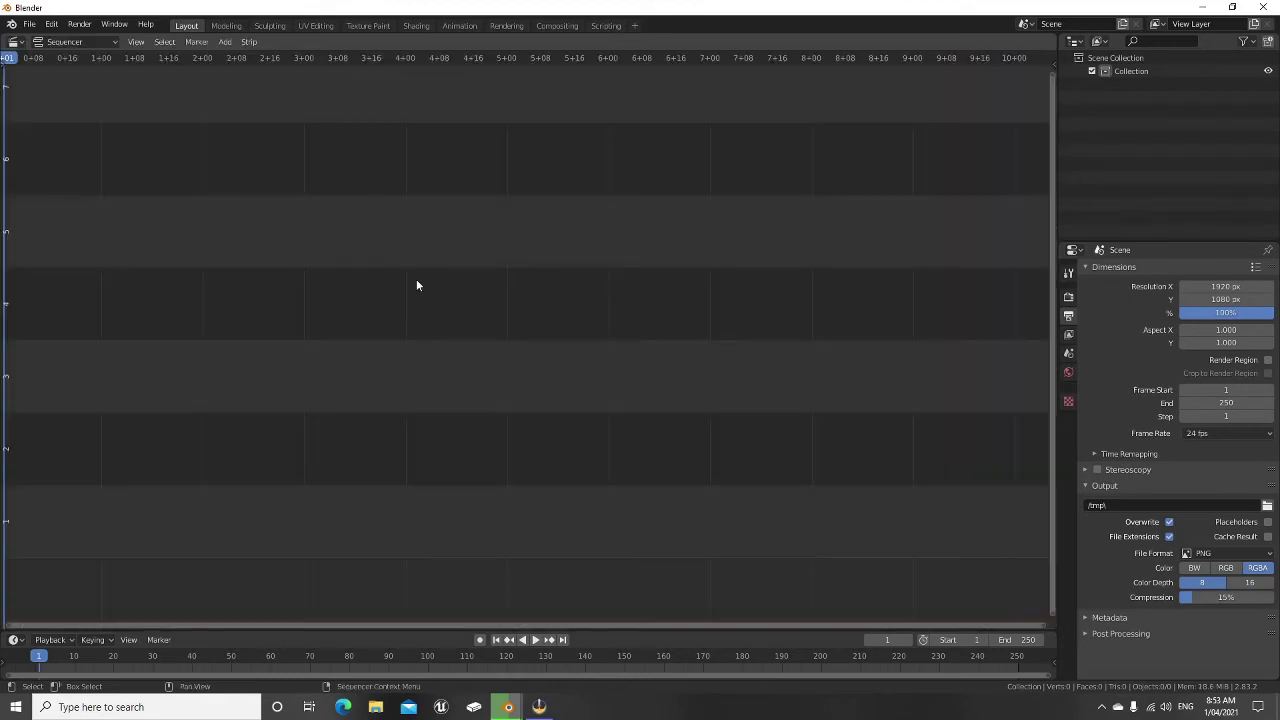
{"action": "left_click", "coordinate": [225, 41]}
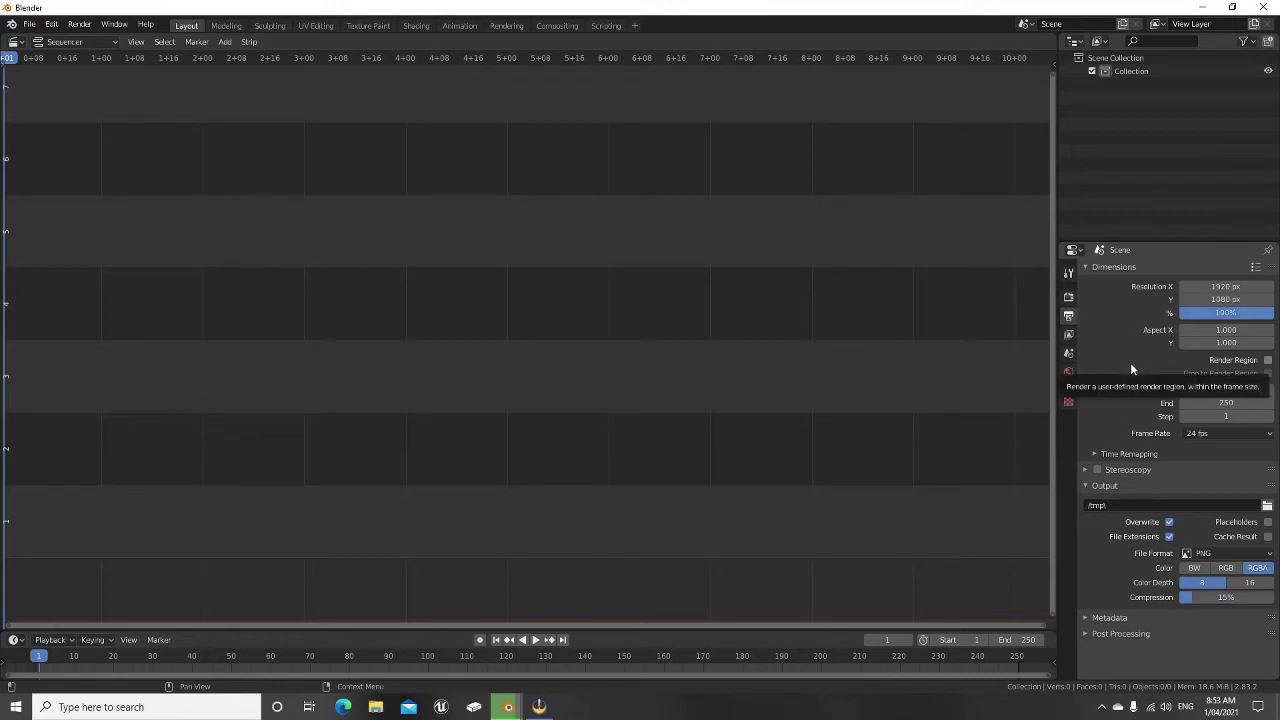
Set the output File Format to FFmpeg Video and expand its Encoding settings.
{"action": "left_click", "coordinate": [1070, 297]}
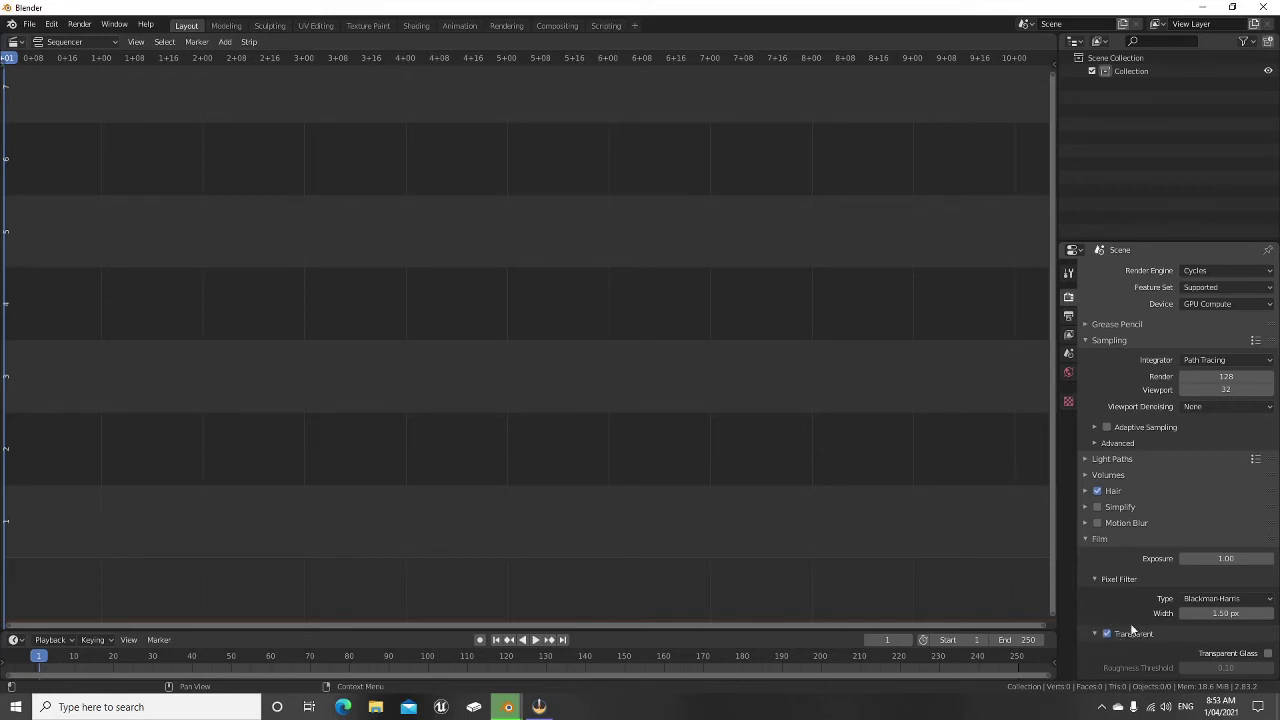
{"action": "left_click", "coordinate": [1069, 316]}
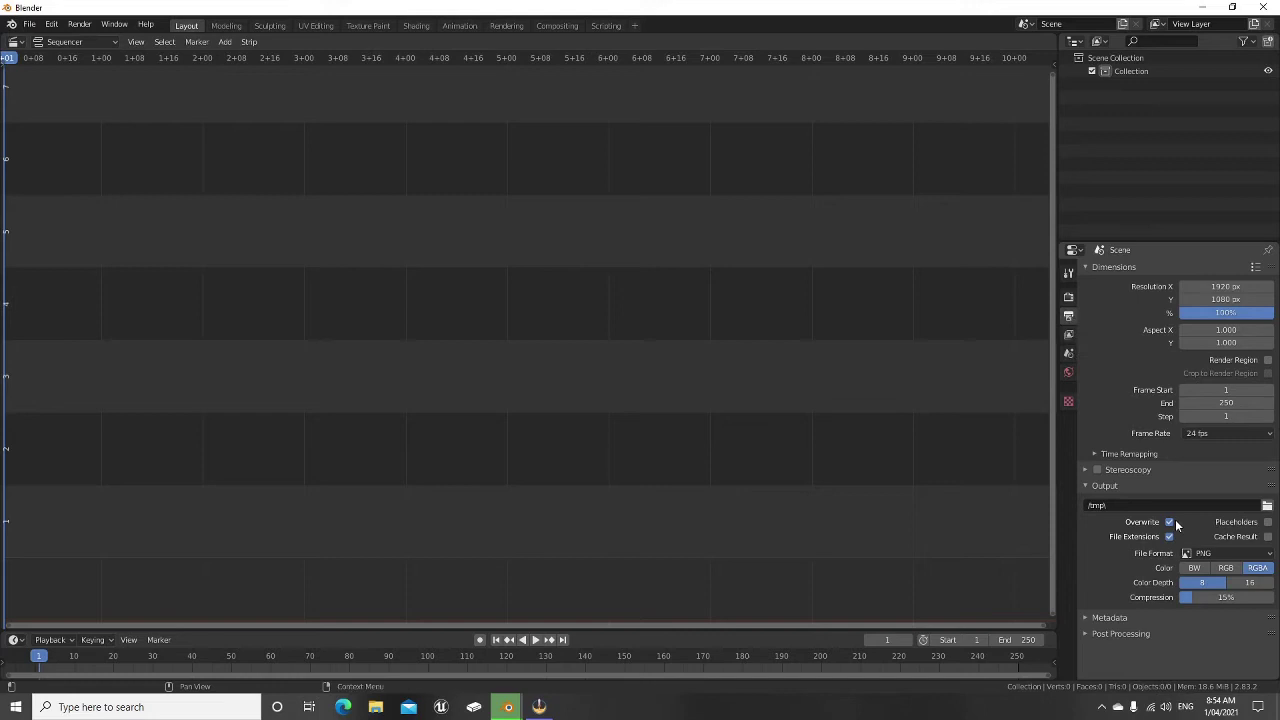
{"action": "left_click", "coordinate": [1223, 553]}
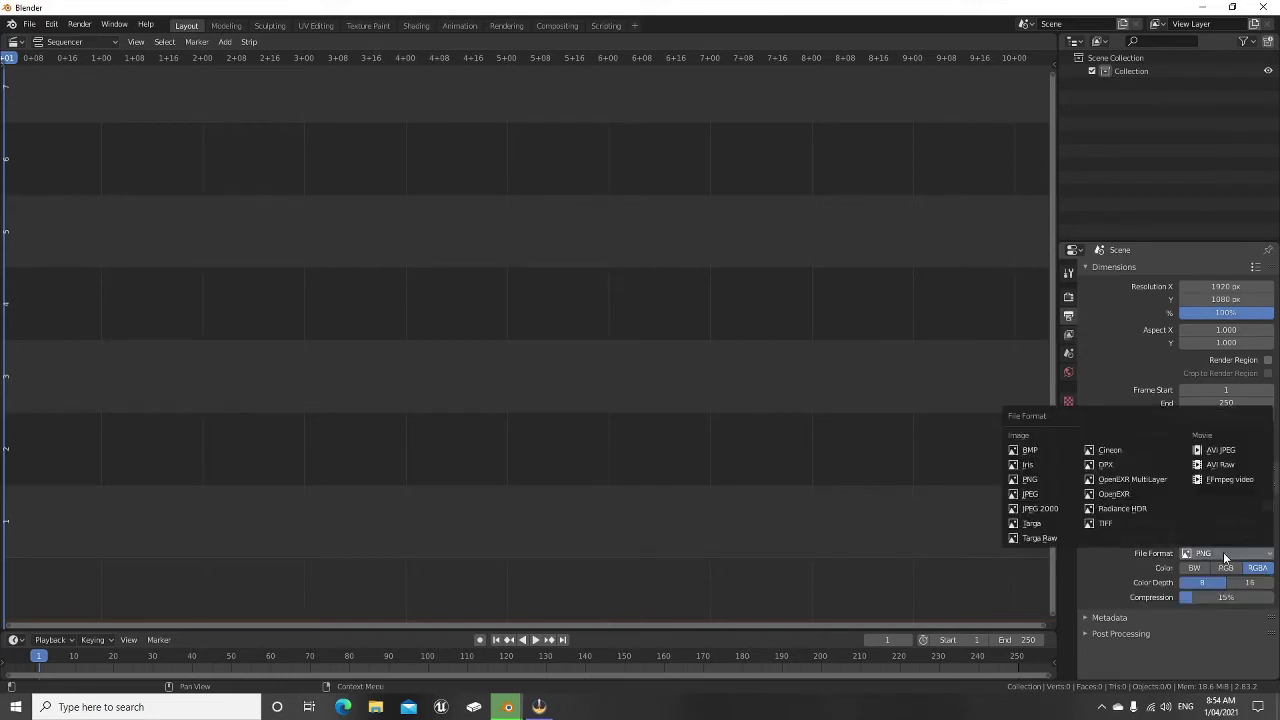
{"action": "left_click", "coordinate": [1230, 483]}
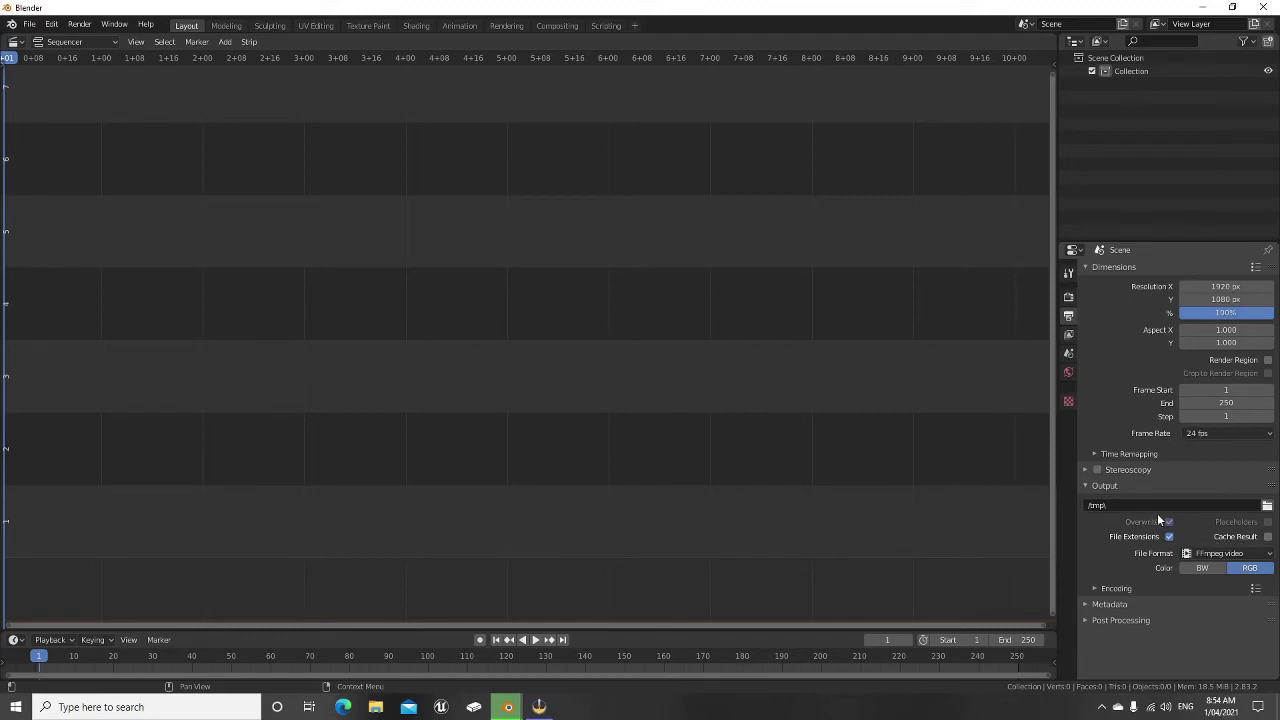
{"action": "left_click", "coordinate": [1095, 586]}
{"action": "scroll", "coordinate": [1105, 570], "scroll_direction": "down", "scroll_amount": 1}
{"action": "scroll", "coordinate": [1112, 552], "scroll_direction": "down", "scroll_amount": 1}
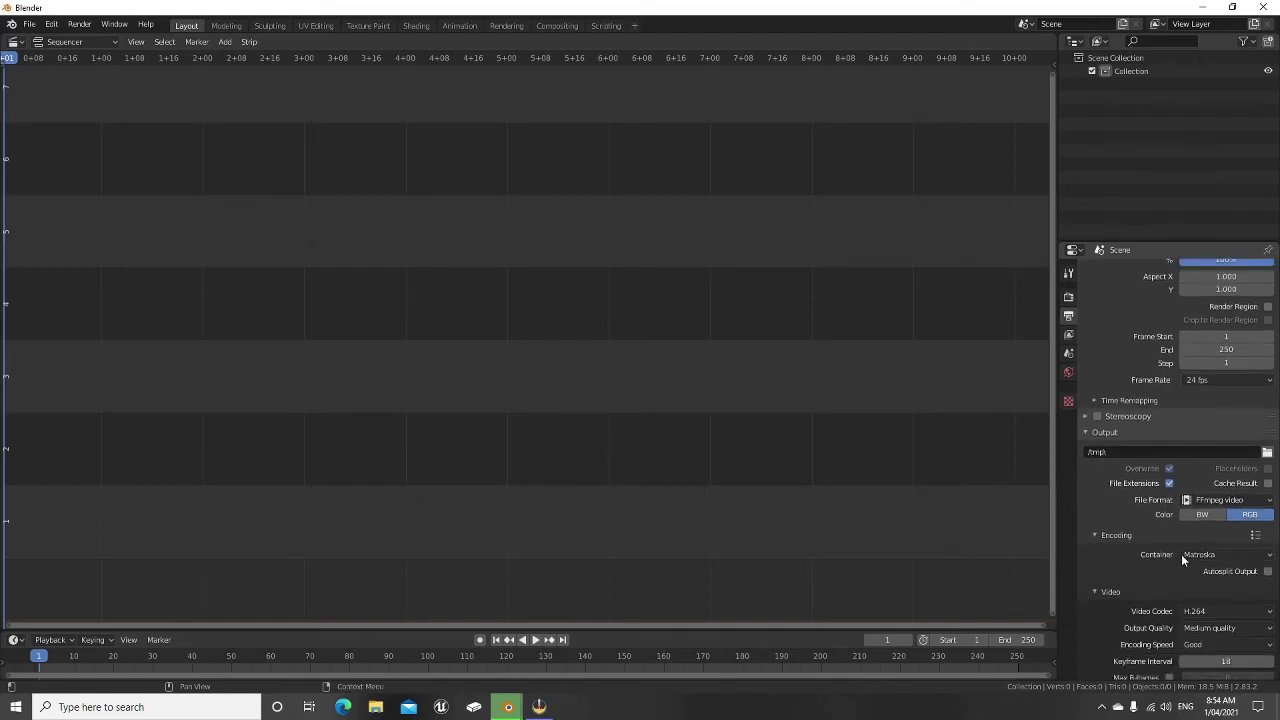
Set the container to WebM and the video codec to WEBM / VP9.
{"action": "left_click", "coordinate": [1213, 555]}
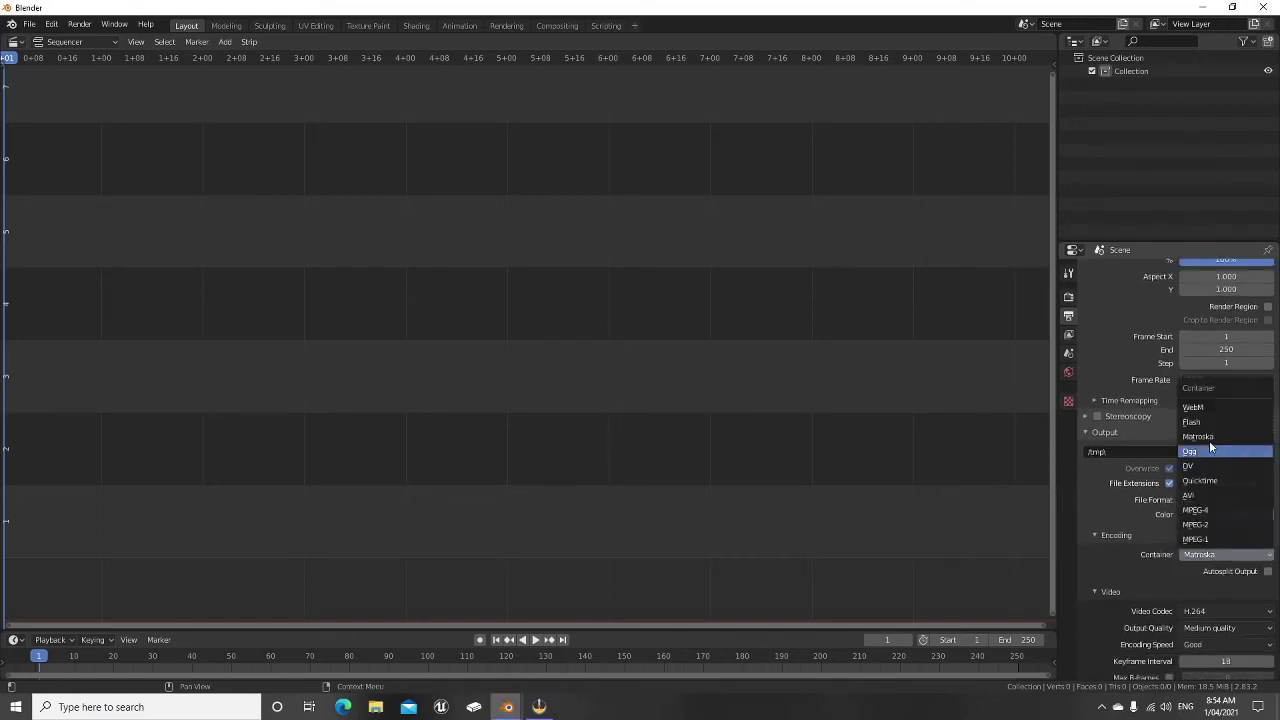
{"action": "left_click", "coordinate": [1206, 407]}
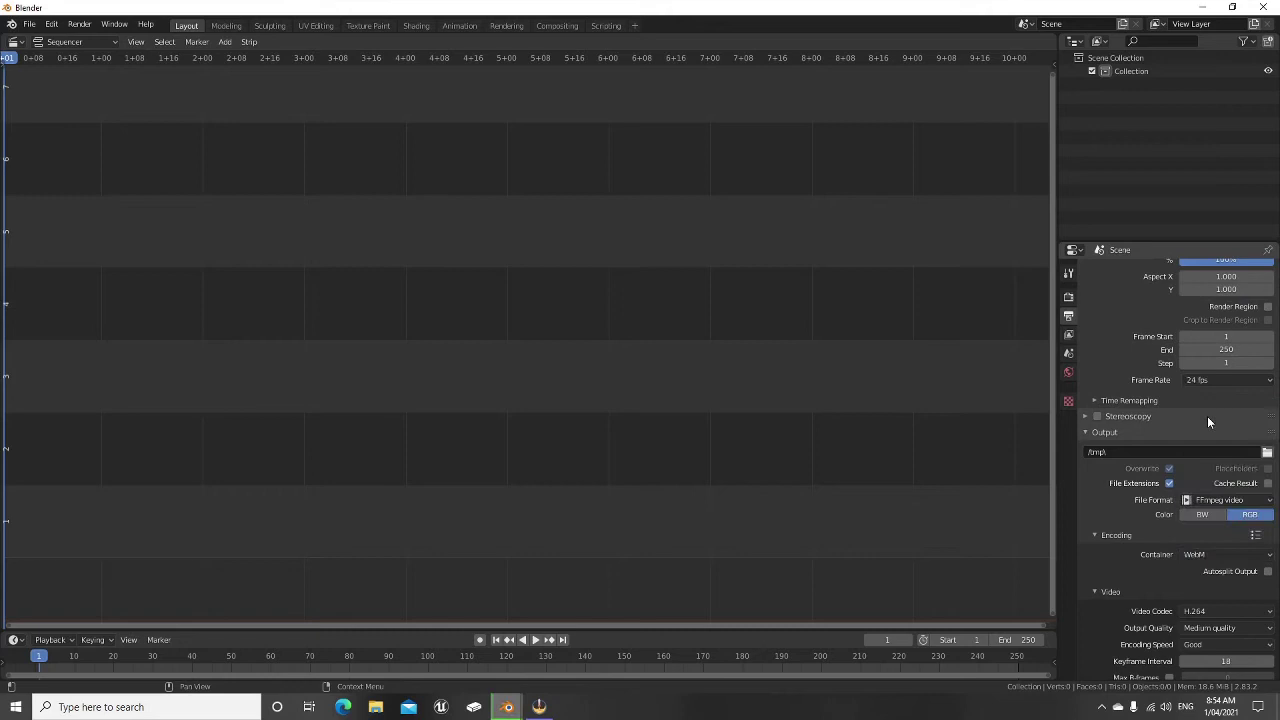
{"action": "scroll", "coordinate": [1166, 542], "scroll_direction": "down", "scroll_amount": 2}
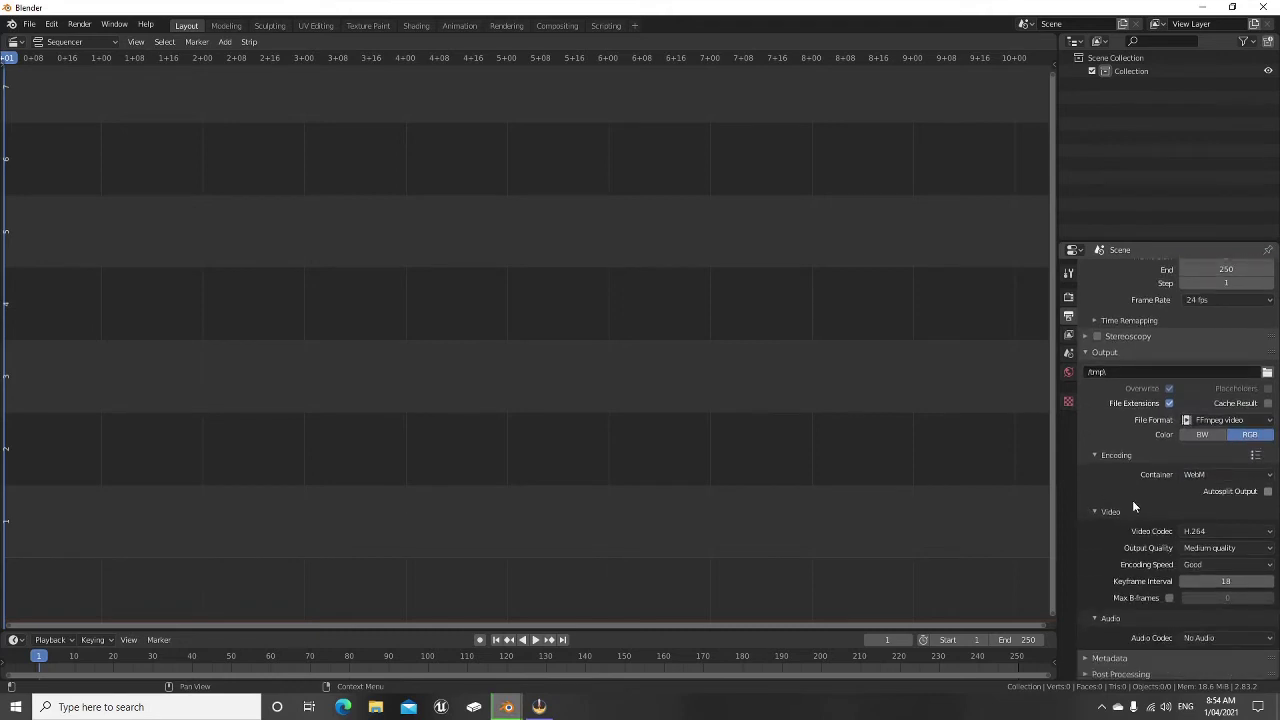
{"action": "left_click", "coordinate": [1198, 529]}
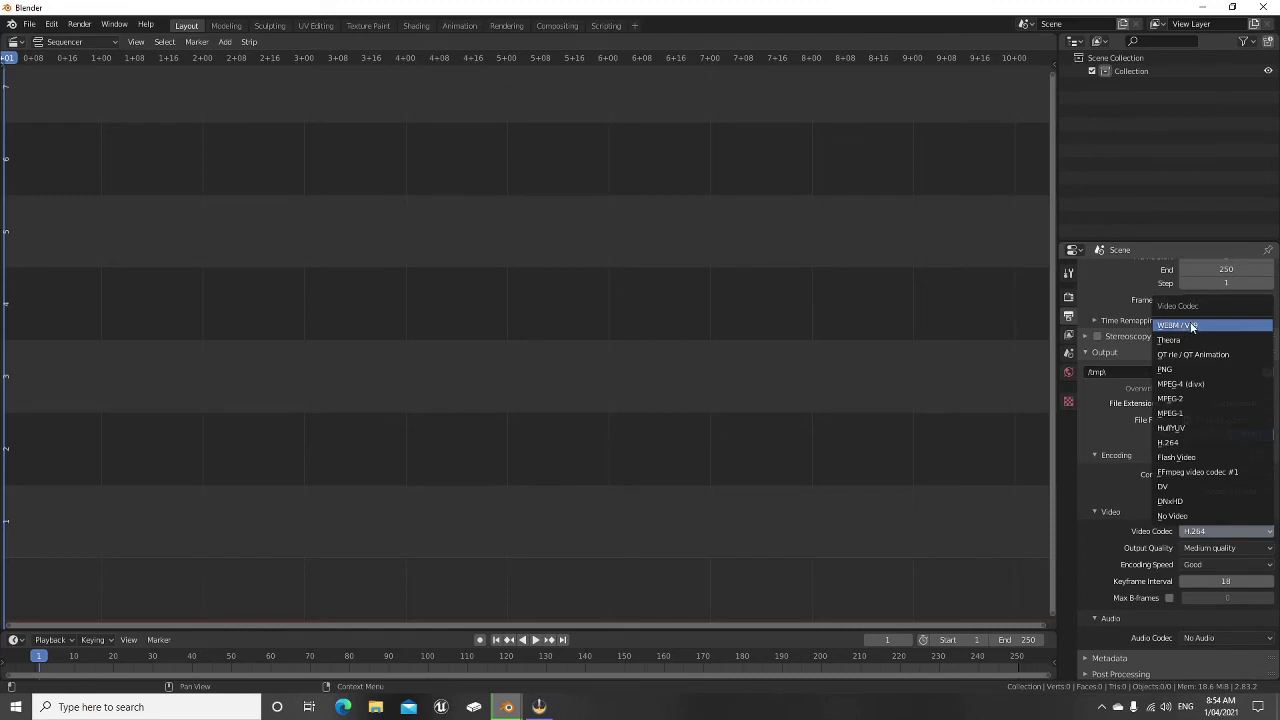
{"action": "left_click", "coordinate": [1203, 327]}
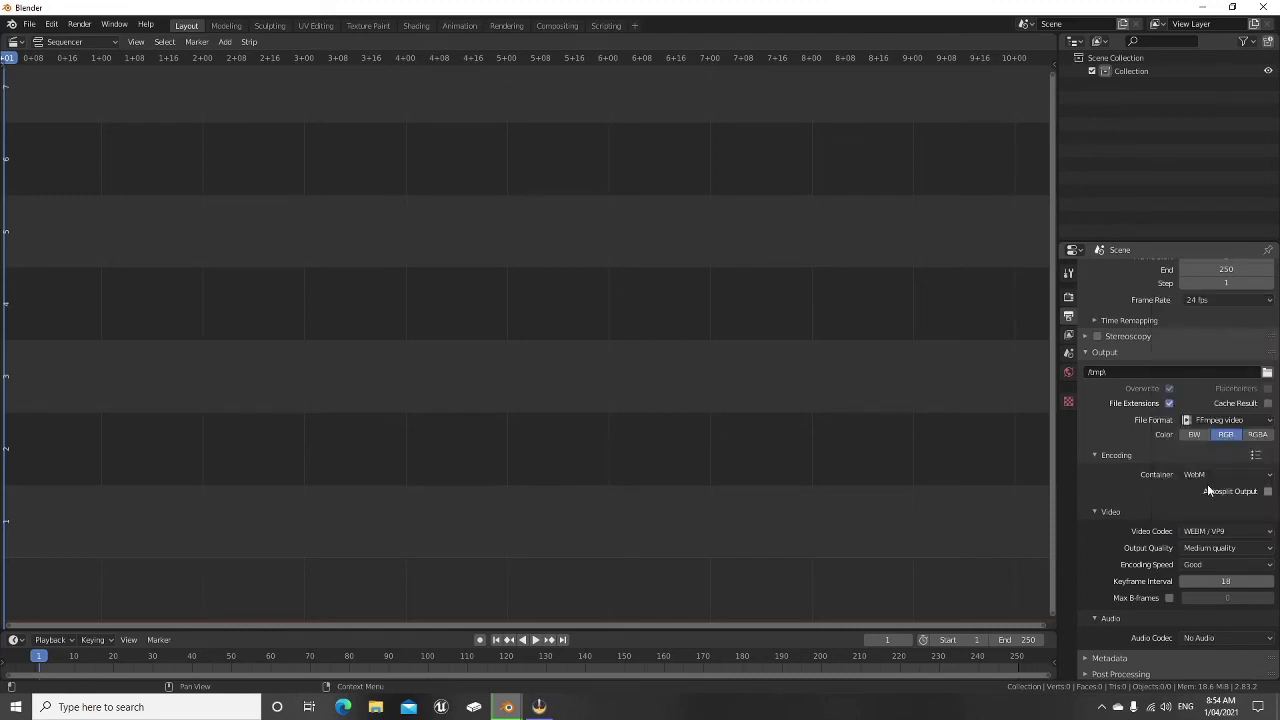
{"action": "scroll", "coordinate": [1200, 474], "scroll_direction": "up", "scroll_amount": 3}
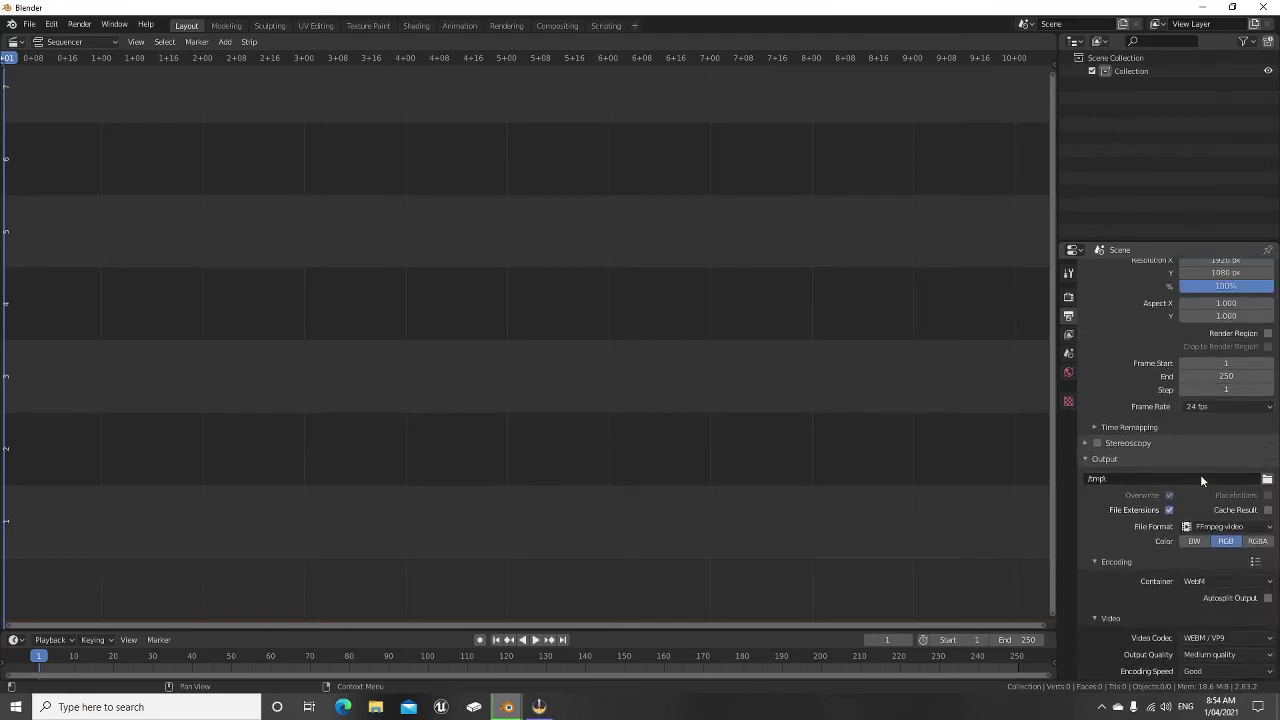
Set the output colour to RGBA so the video keeps its alpha channel.
{"action": "left_click", "coordinate": [1256, 543]}
{"action": "scroll", "coordinate": [1214, 466], "scroll_direction": "up", "scroll_amount": 2}
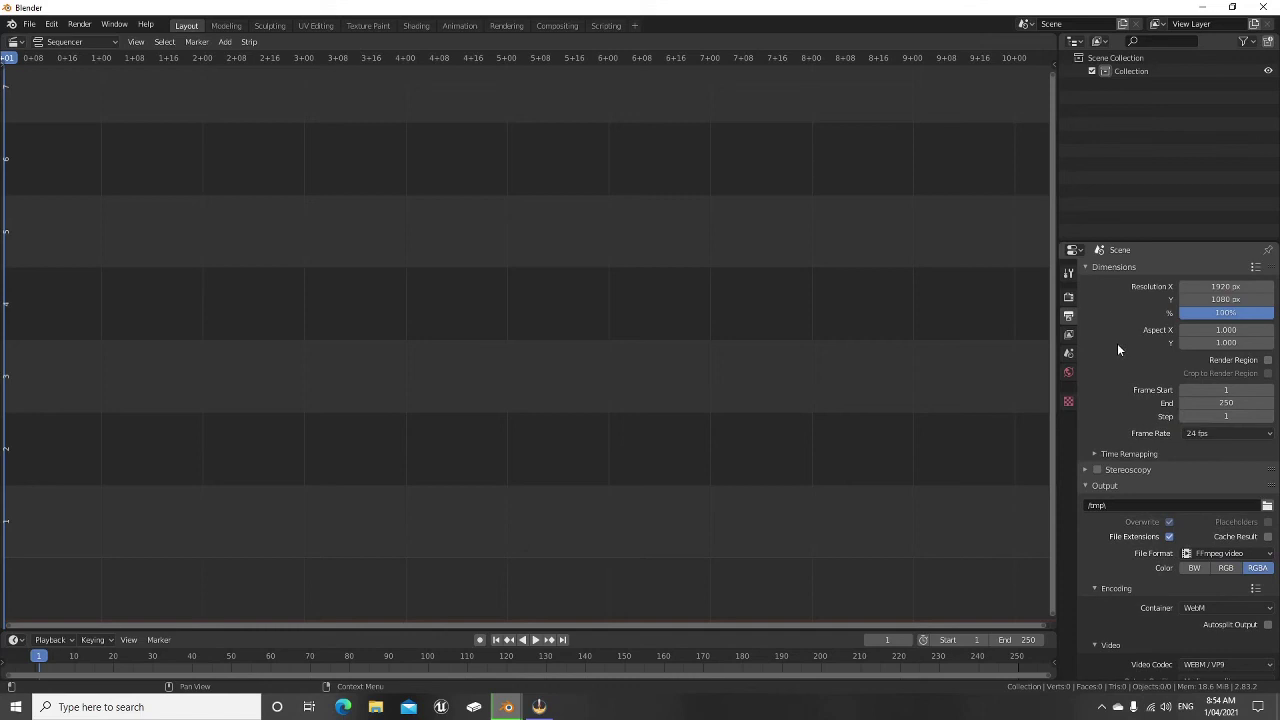
{"action": "scroll", "coordinate": [1220, 555], "scroll_direction": "down", "scroll_amount": 3}
{"action": "scroll", "coordinate": [1207, 565], "scroll_direction": "down", "scroll_amount": 3}
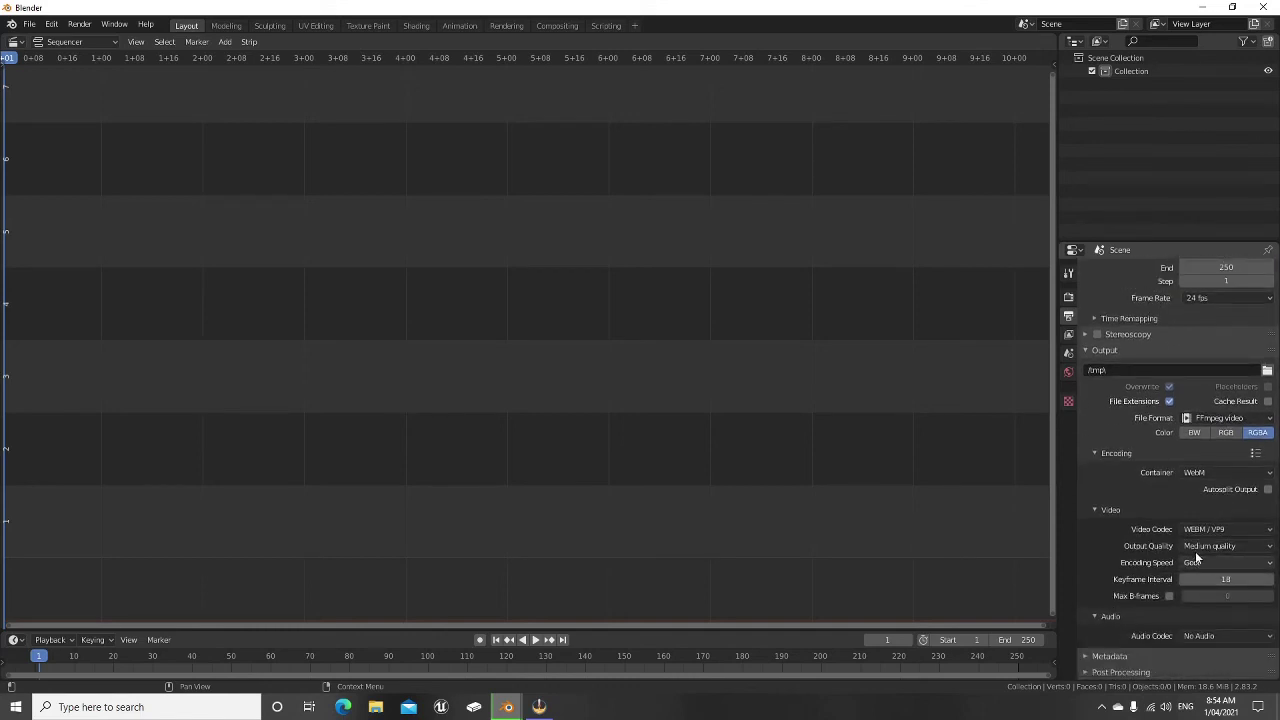
{"action": "scroll", "coordinate": [1195, 551], "scroll_direction": "up", "scroll_amount": 4}
{"action": "scroll", "coordinate": [1190, 500], "scroll_direction": "down", "scroll_amount": 2}
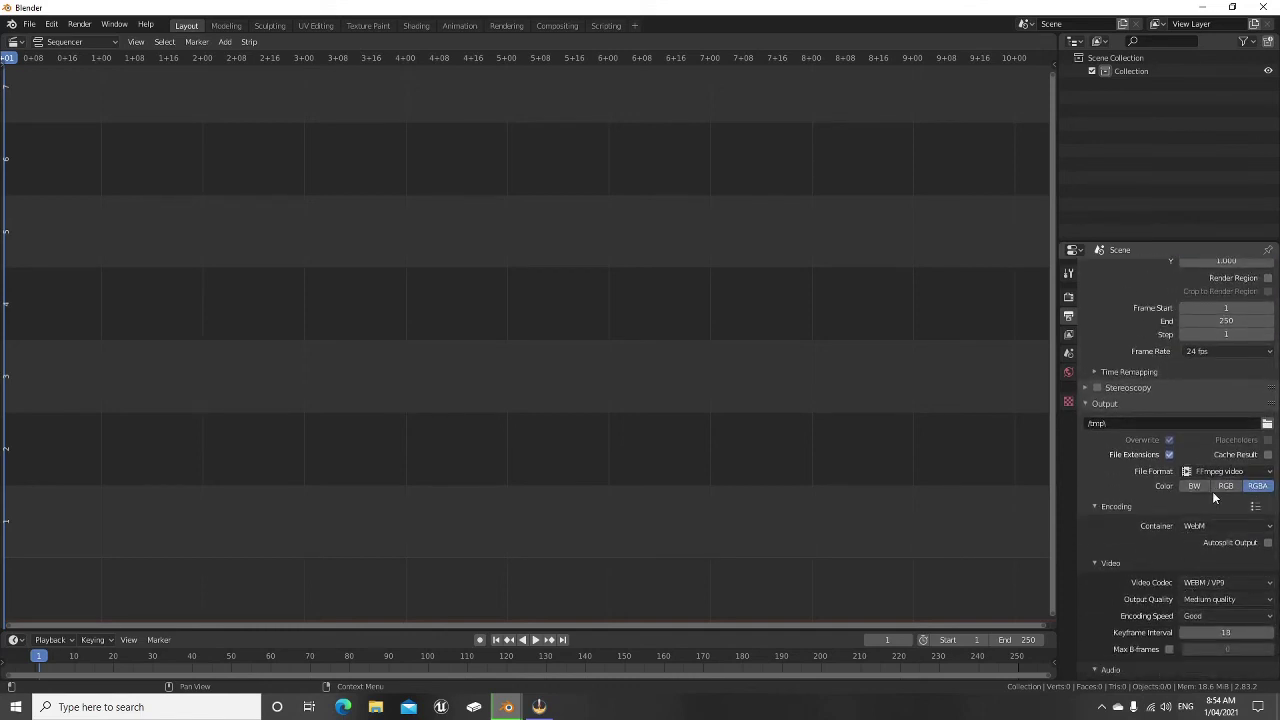
{"action": "scroll", "coordinate": [1195, 540], "scroll_direction": "up", "scroll_amount": 4}
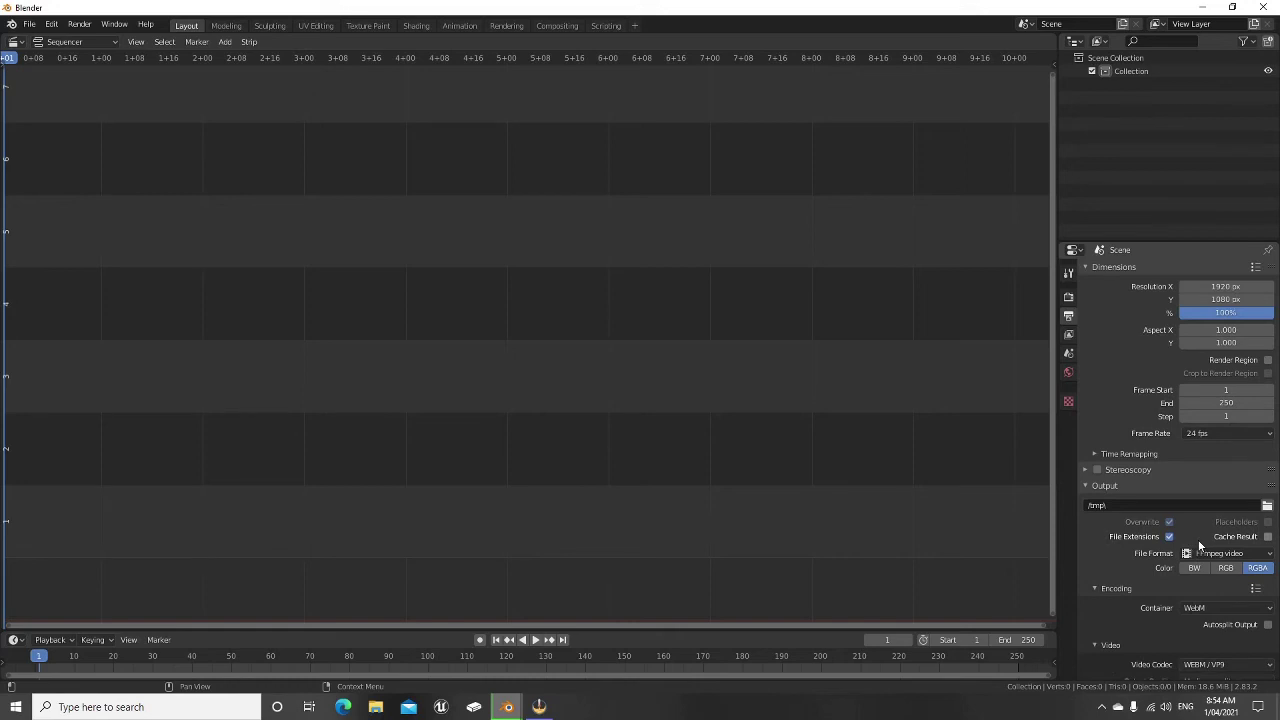
{"action": "left_click", "coordinate": [80, 24]}
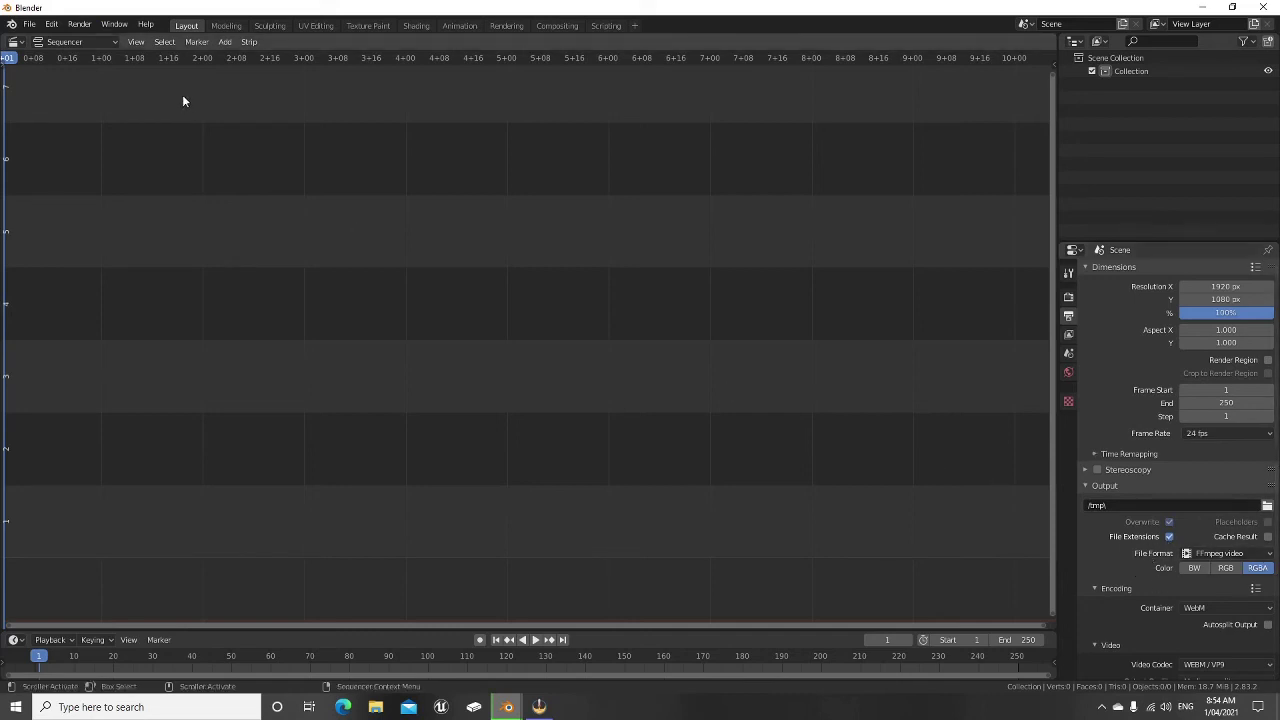
{"action": "left_click", "coordinate": [79, 24]}
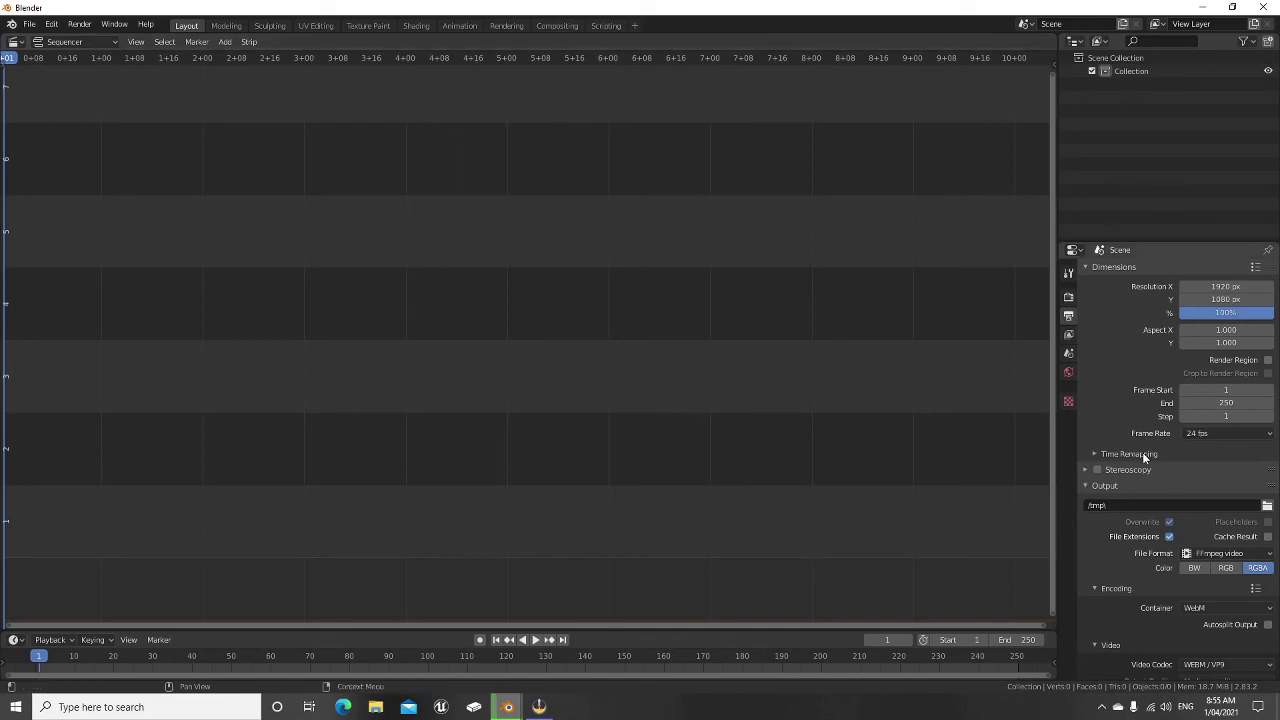
{"action": "scroll", "coordinate": [1235, 568], "scroll_direction": "down", "scroll_amount": 1}
{"action": "scroll", "coordinate": [1230, 567], "scroll_direction": "down", "scroll_amount": 2}
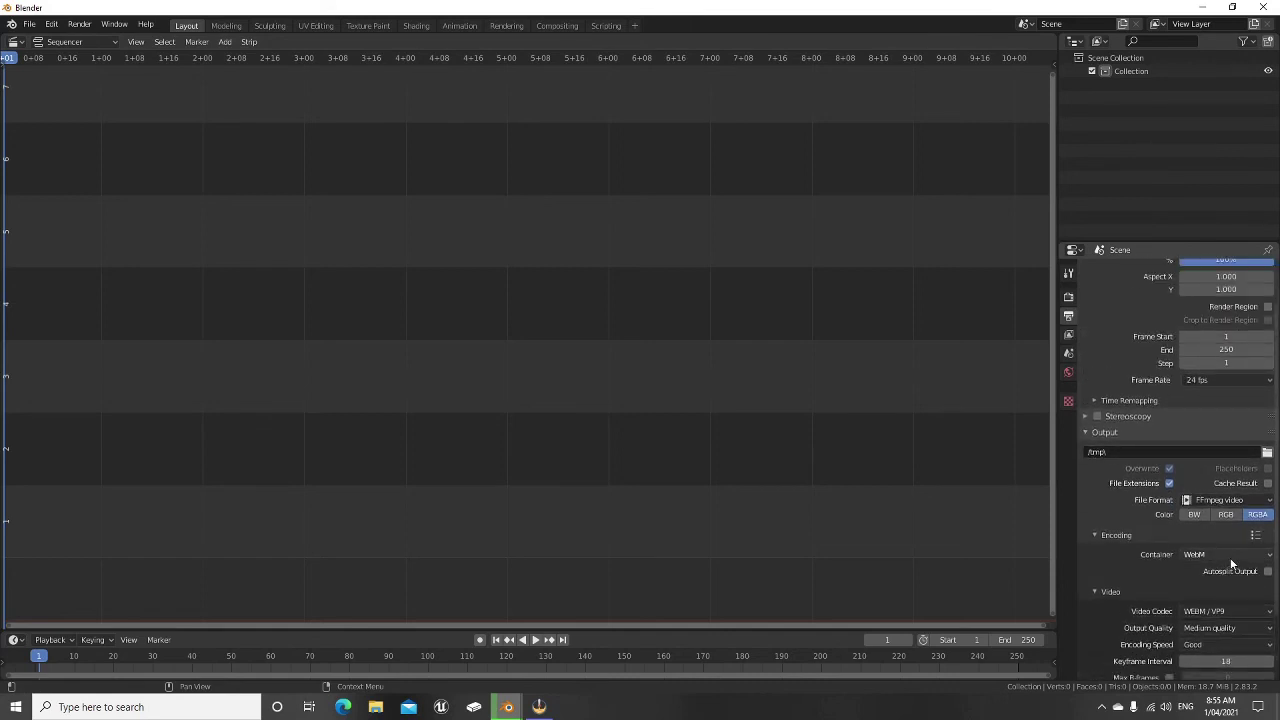
{"action": "scroll", "coordinate": [1181, 574], "scroll_direction": "up", "scroll_amount": 2}
{"action": "scroll", "coordinate": [1195, 577], "scroll_direction": "up", "scroll_amount": 1}
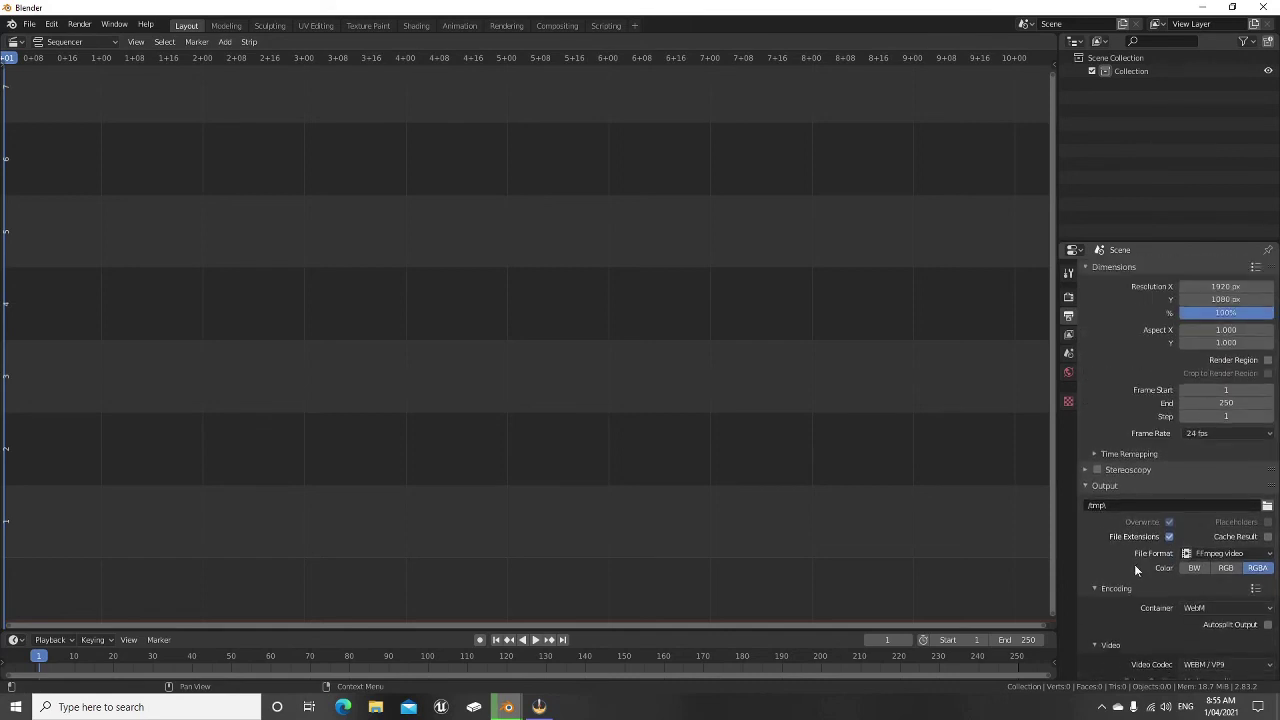